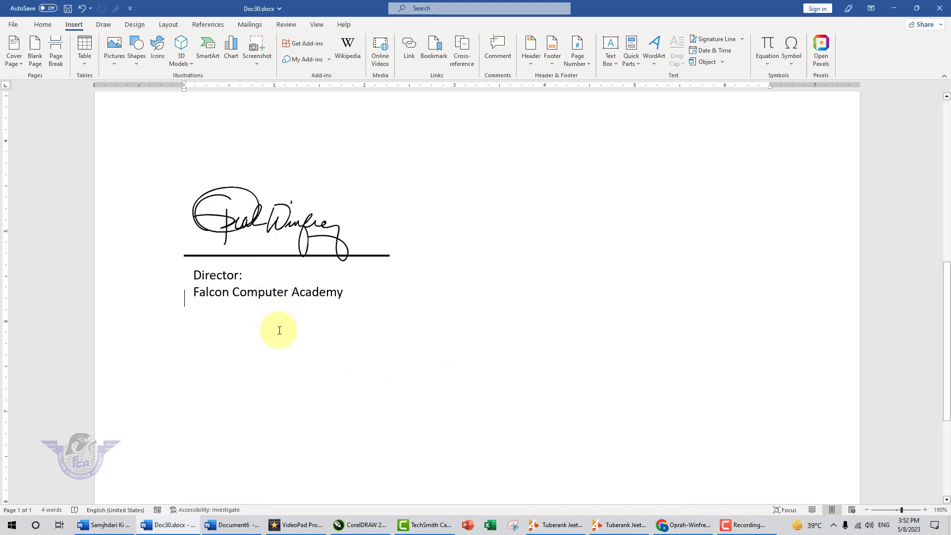
- Insert the "New Signatrue" AutoText entry below the existing signature block
key(Return)
key(Return)
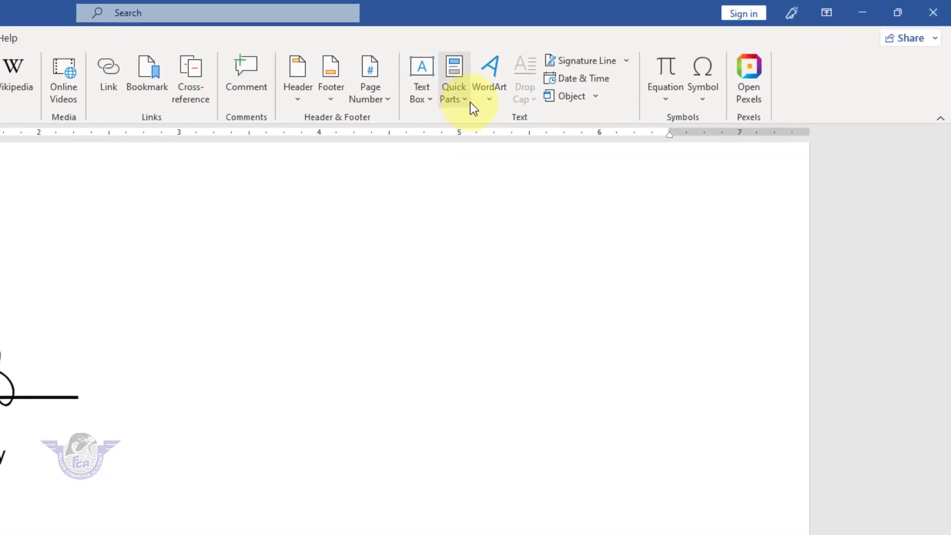
click(465, 102)
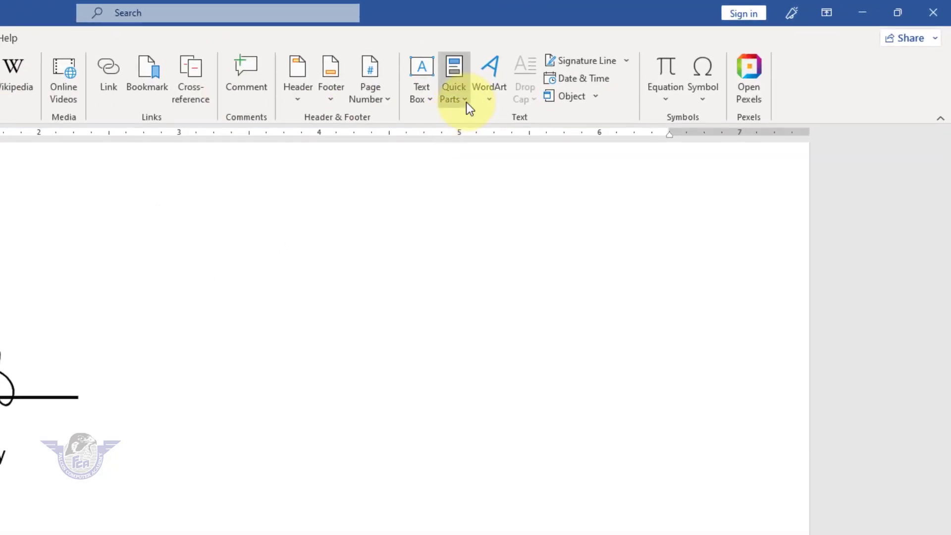
mouse_move(468, 119)
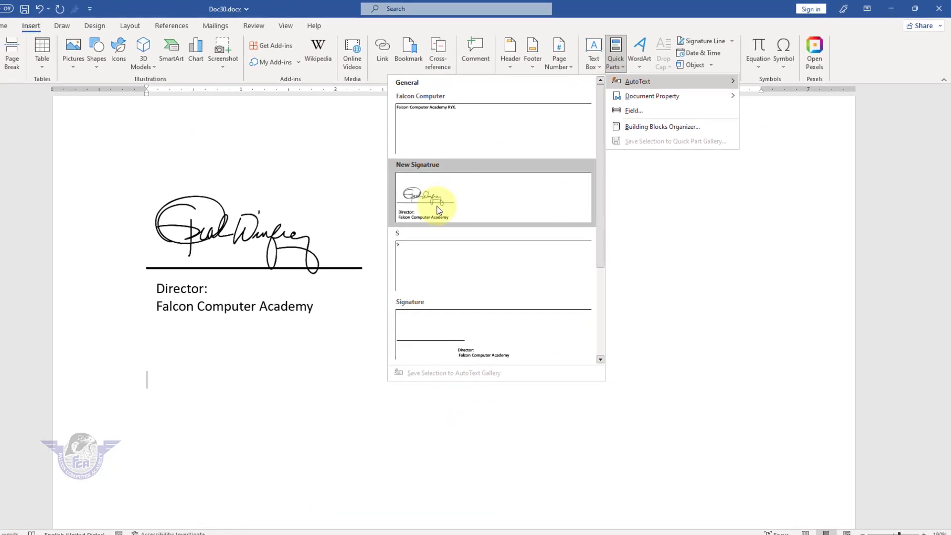
click(394, 225)
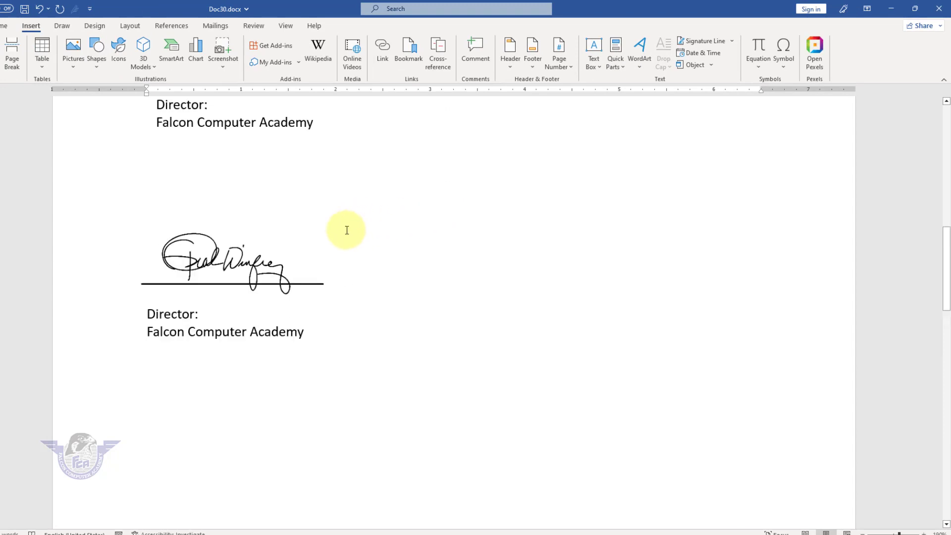
scroll(346, 226, up, 3)
scroll(289, 308, down, 3)
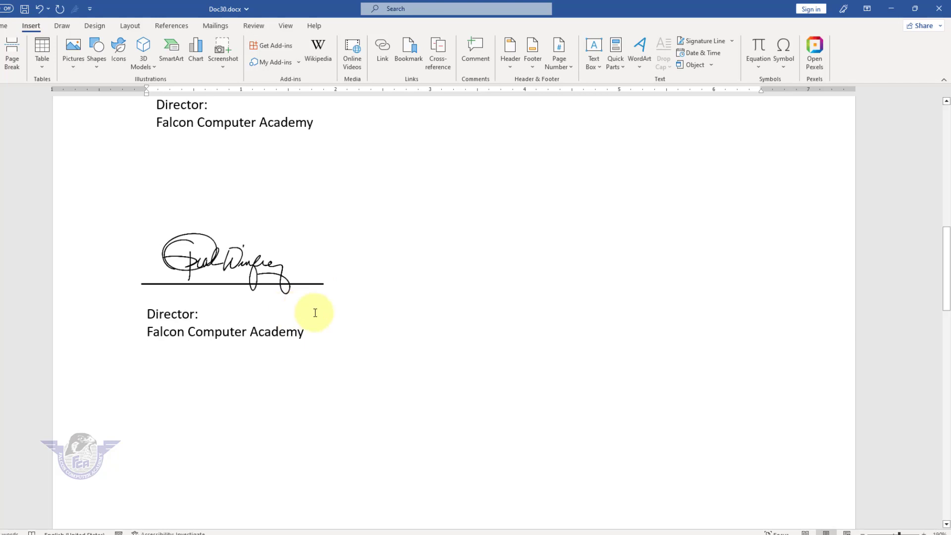
- Delete the entire content of the document to leave a blank page
click(381, 293)
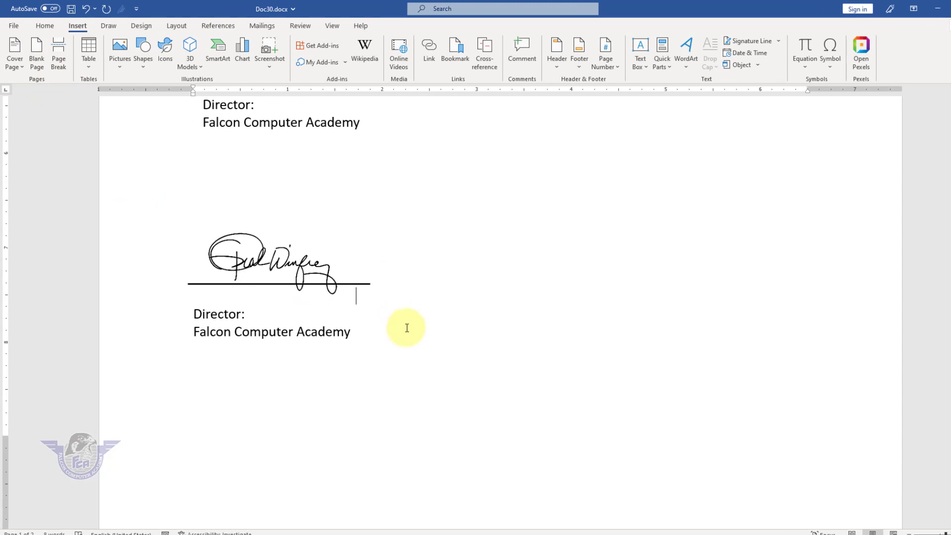
key(ctrl+a)
key(Delete)
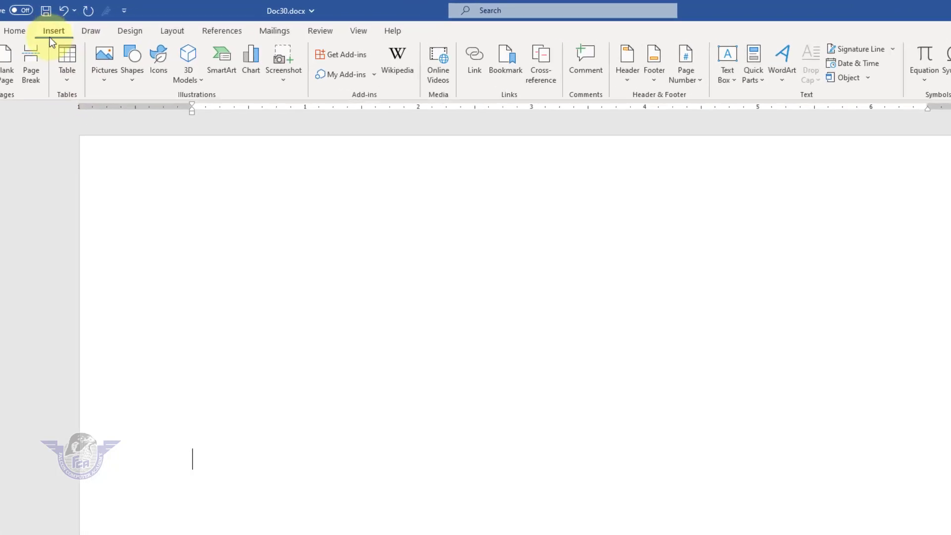
- Draw a horizontal straight line about 1.97 inches long, starting near the page's left margin
click(132, 80)
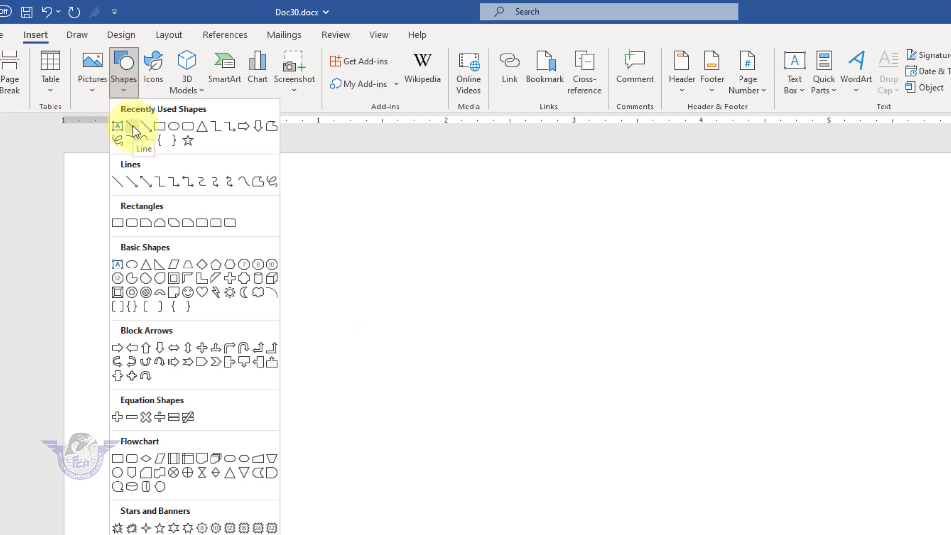
click(121, 182)
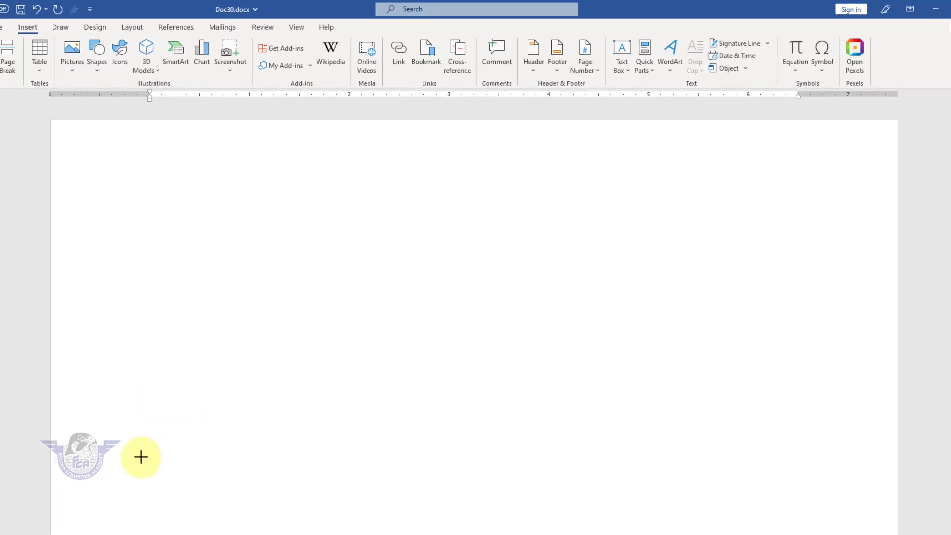
drag(132, 459, 323, 461)
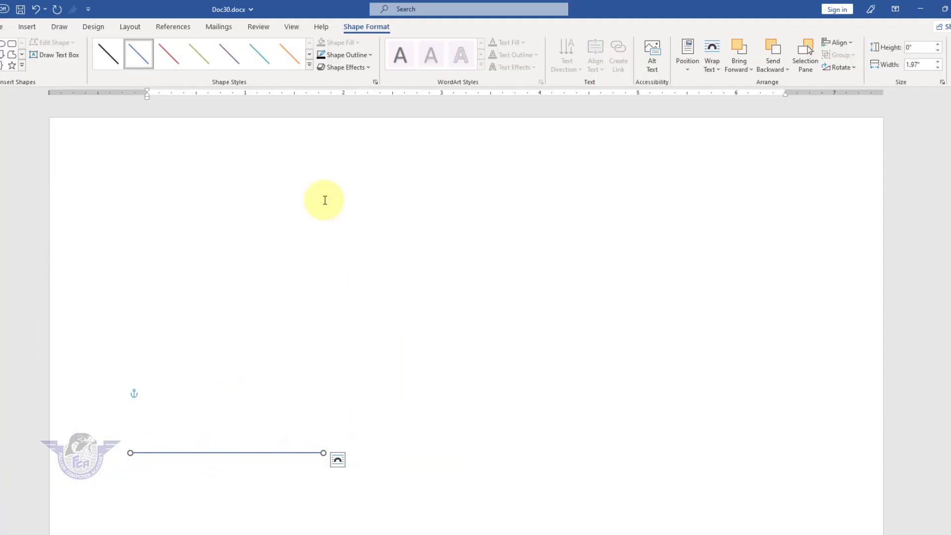
- Set the line's outline weight to 1 pt and its colour to black
click(367, 55)
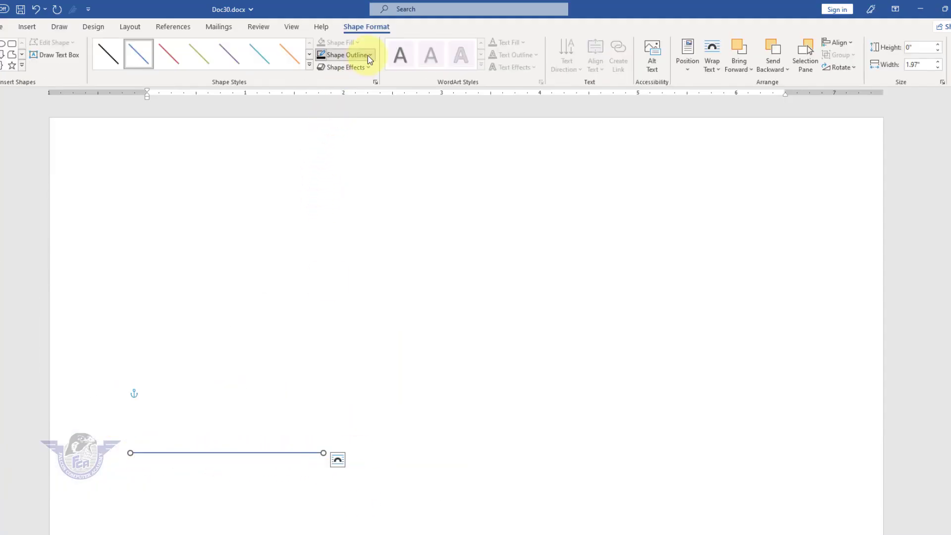
mouse_move(359, 203)
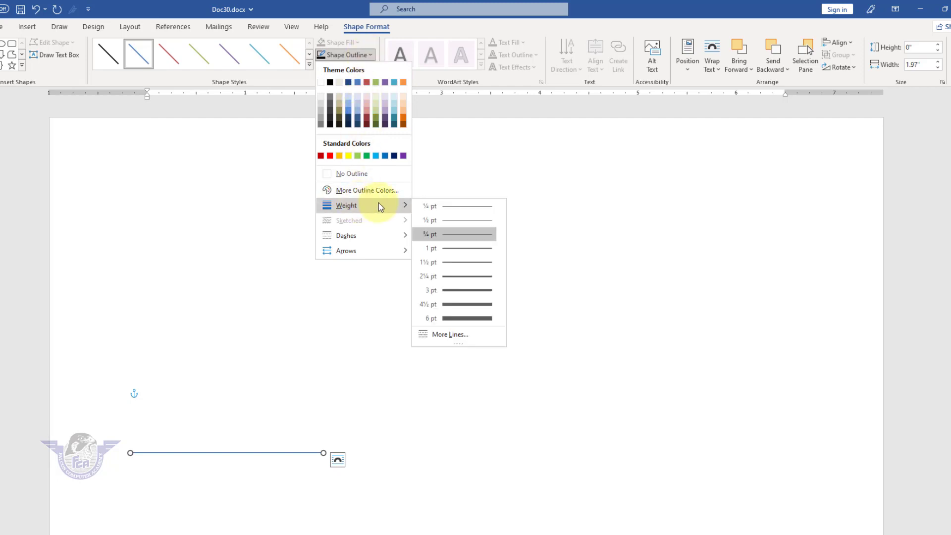
click(448, 252)
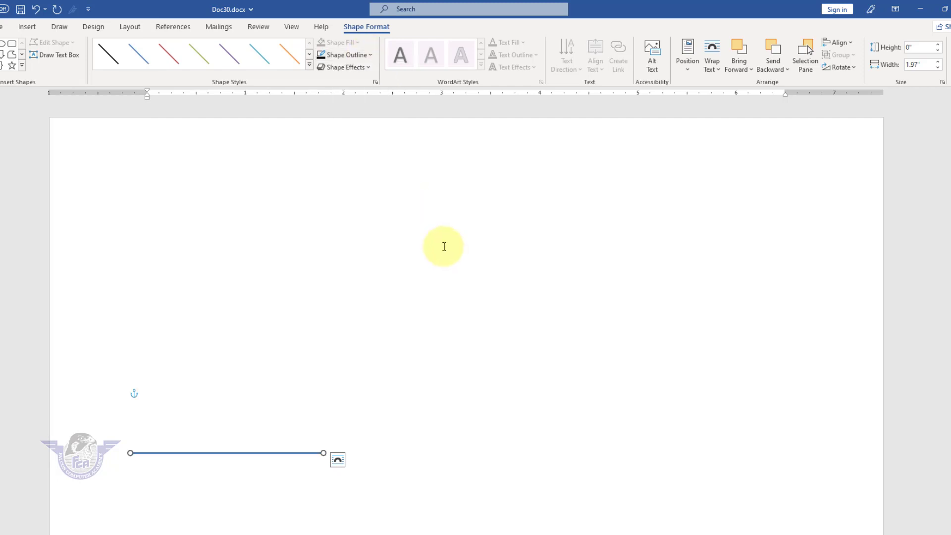
click(370, 55)
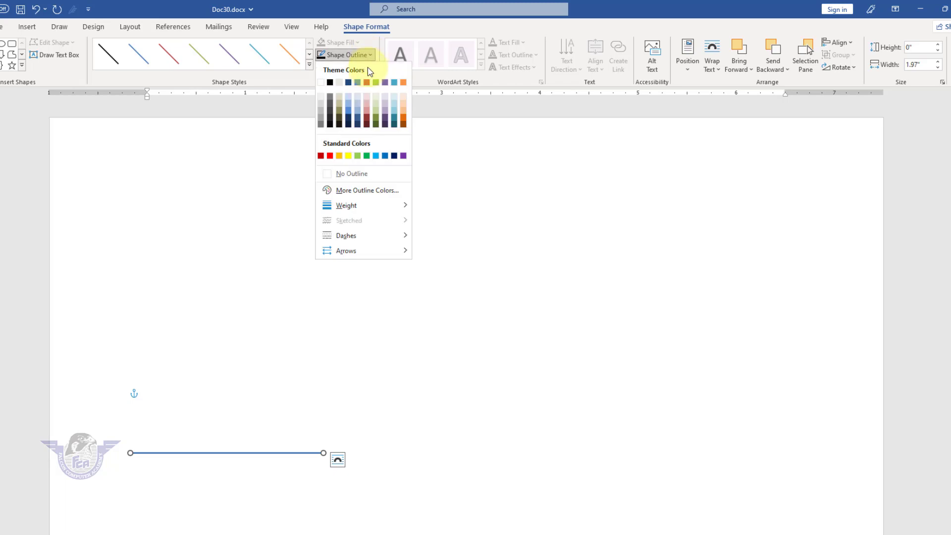
click(330, 124)
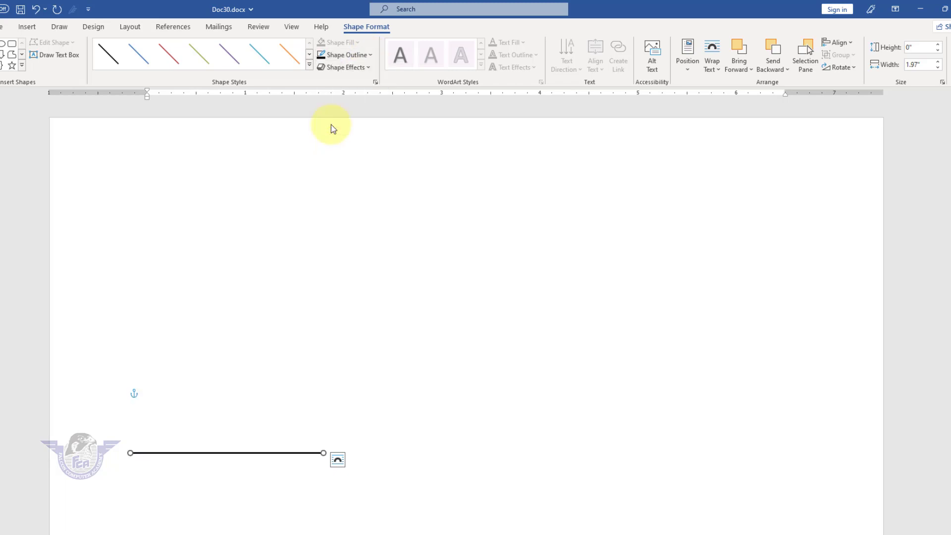
- Try adding a blank paragraph above the drawn line and undo it
click(164, 431)
key(End)
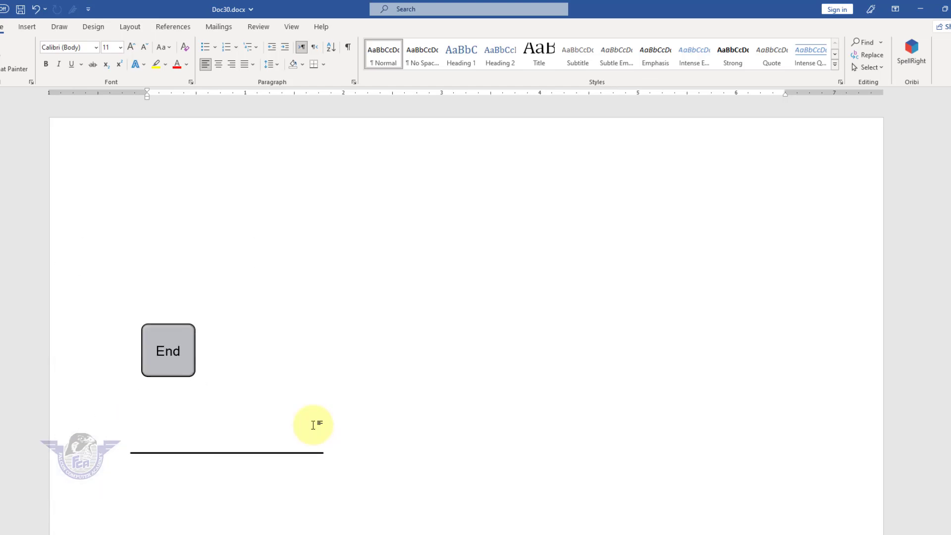
key(Return)
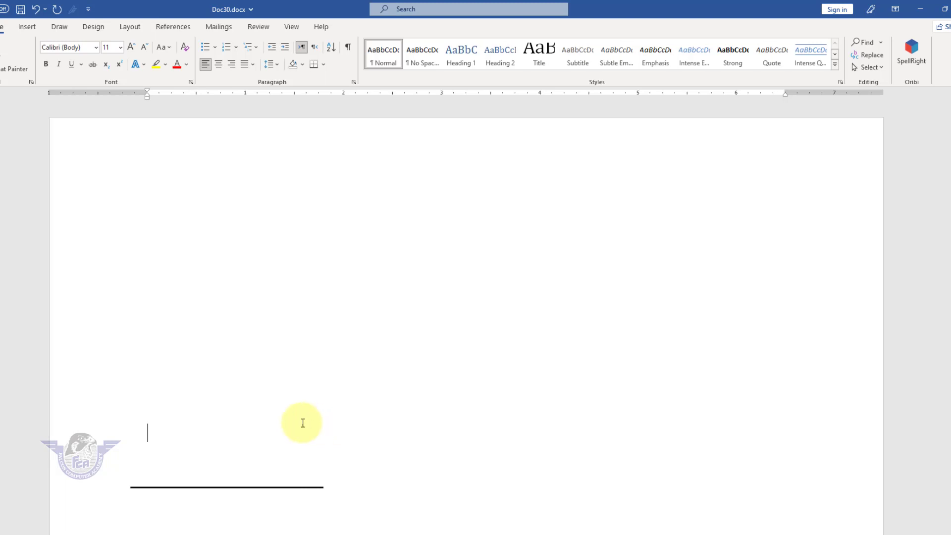
key(ctrl+z)
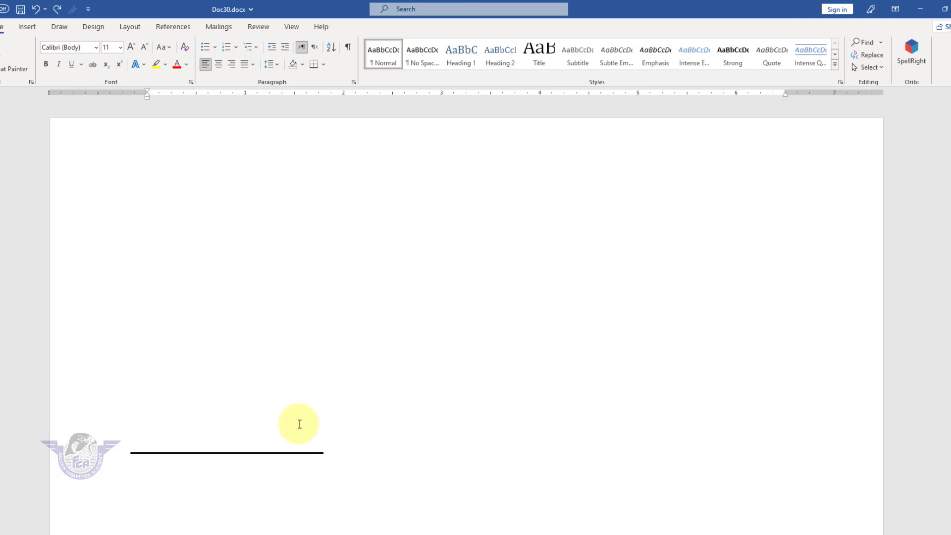
- Enter "Director:" below the drawn line and "Falcon Computer Academy" in the paragraph after it
key(ctrl+y)
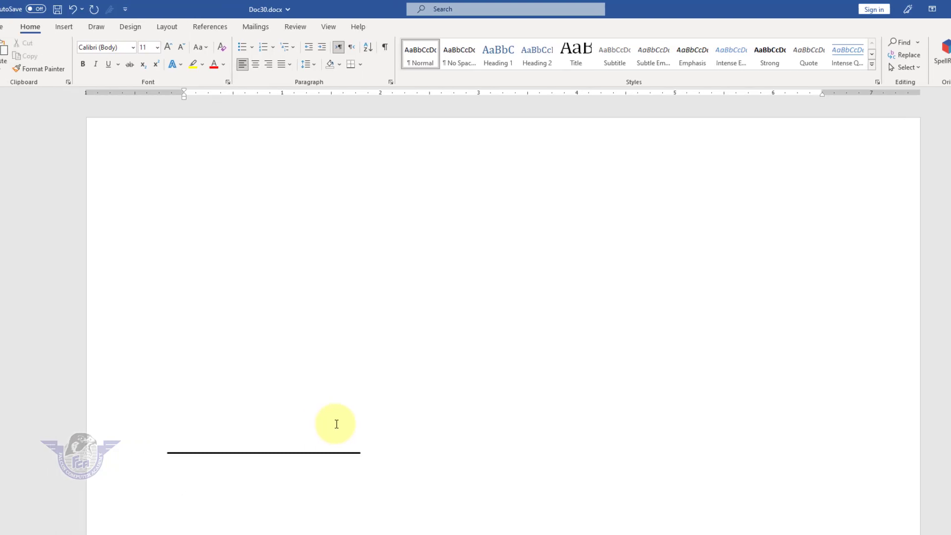
text(Dir)
key(BackSpace)
key(BackSpace)
key(BackSpace)
text(Director: Falcon Comp)
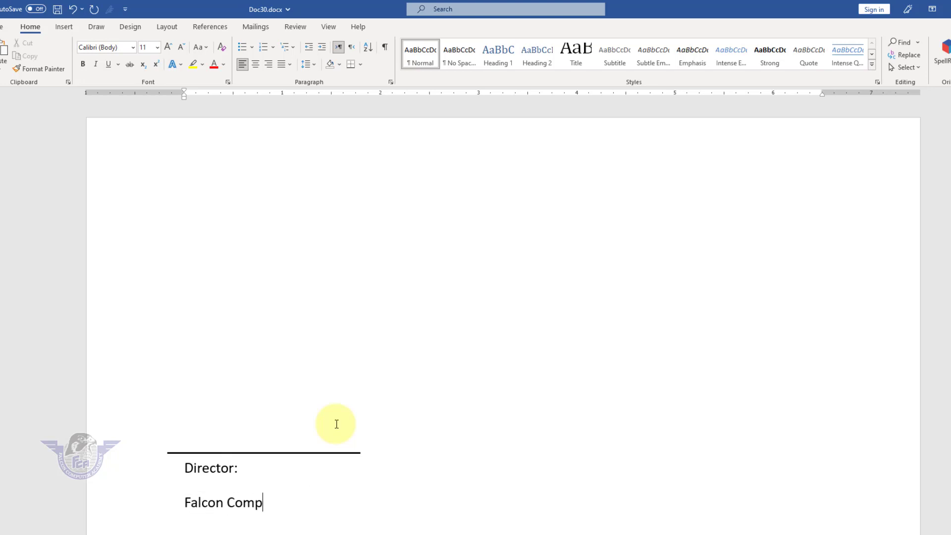
text(uter Academy)
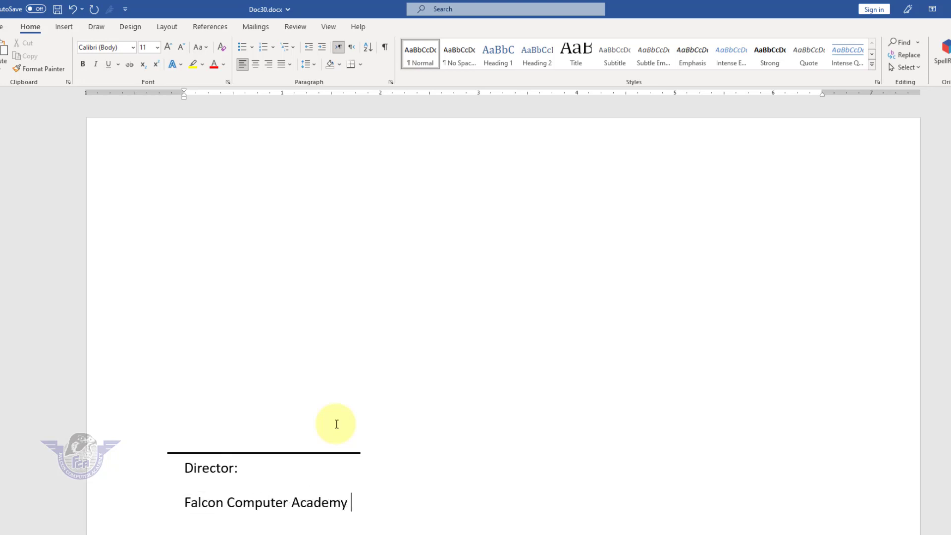
- Apply the No Spacing style to the "Director:" and "Falcon Computer Academy" lines
drag(352, 501, 196, 478)
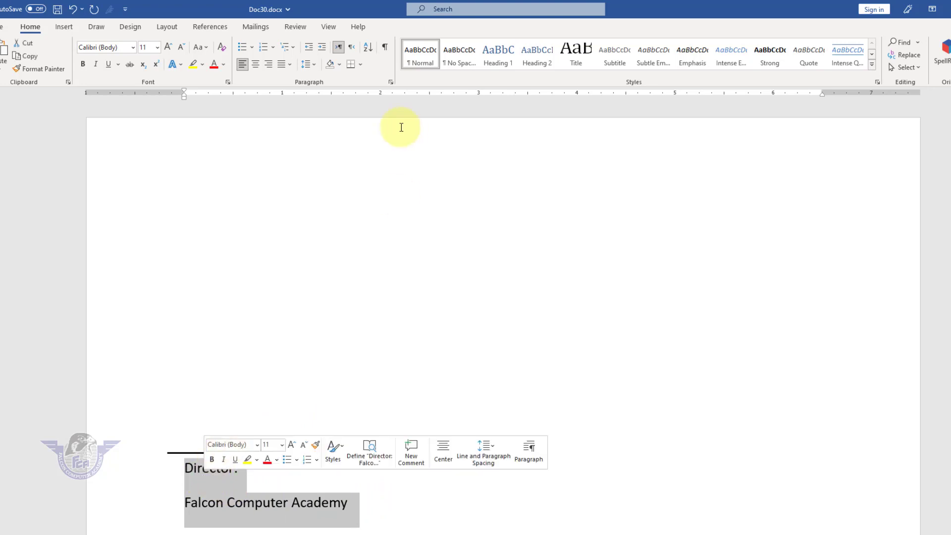
click(457, 58)
click(202, 460)
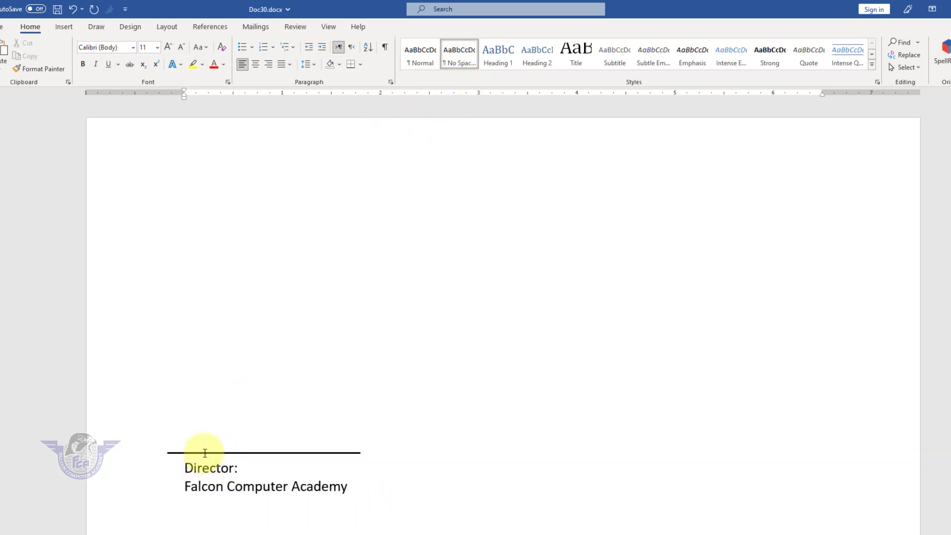
- Align the drawn line with the left edge of the text and add a blank paragraph above "Director:"
click(204, 453)
mouse_move(204, 453)
mouse_down()
mouse_move(220, 454)
mouse_move(168, 456)
mouse_move(221, 456)
mouse_up()
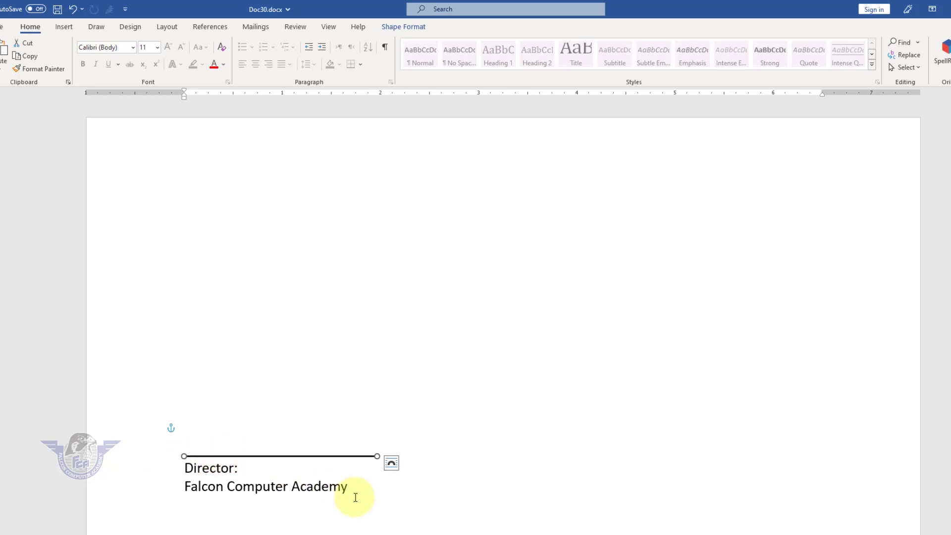
click(347, 494)
key(Return)
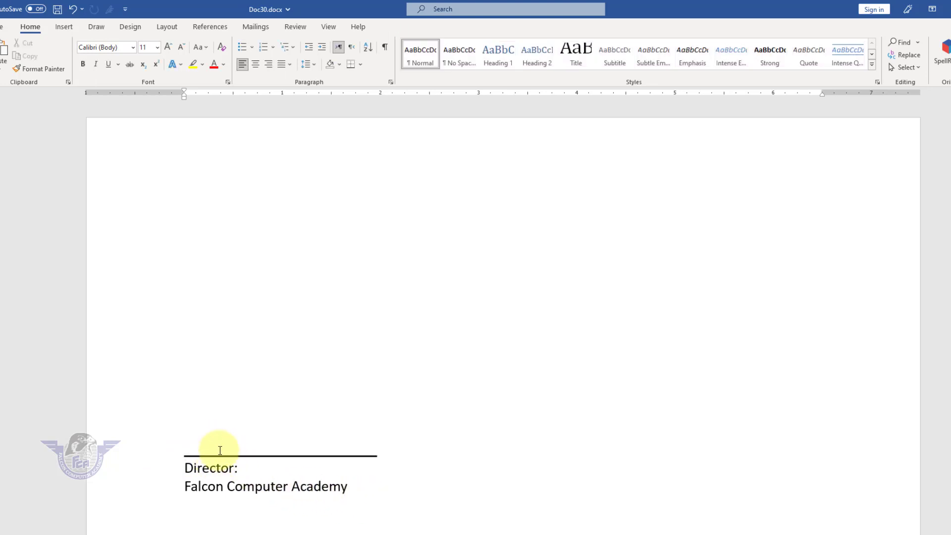
click(185, 468)
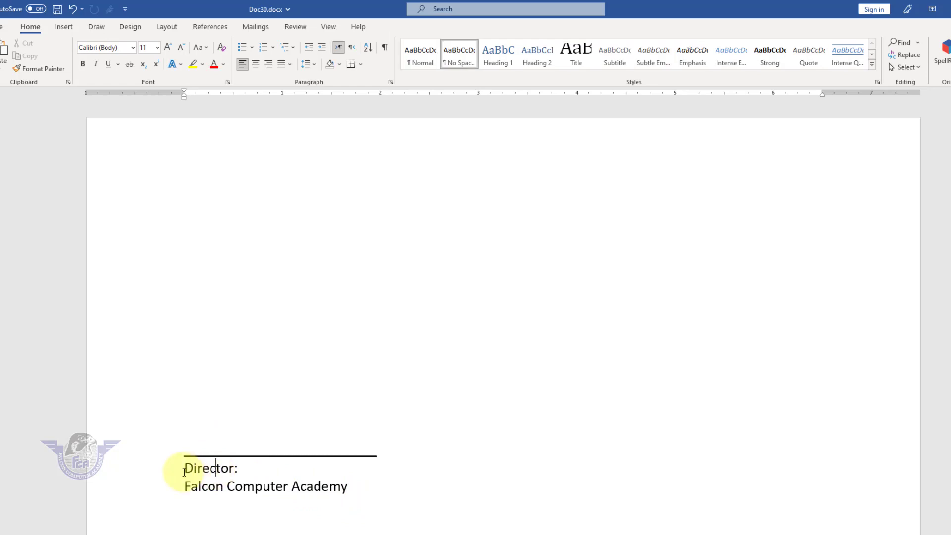
key(Return)
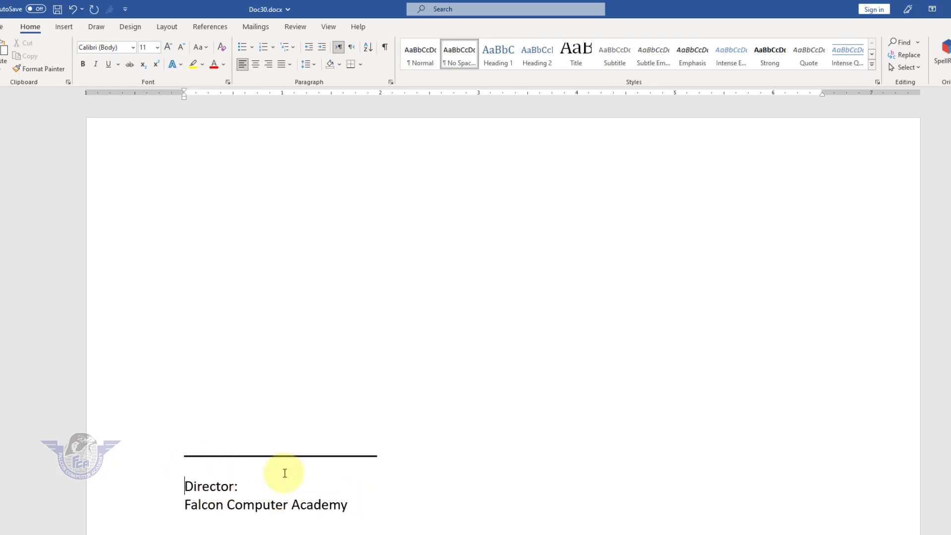
- Insert the picture Oprah-Winfrey-Signature-1.png from this device above the line and set its text wrapping to Square
click(248, 439)
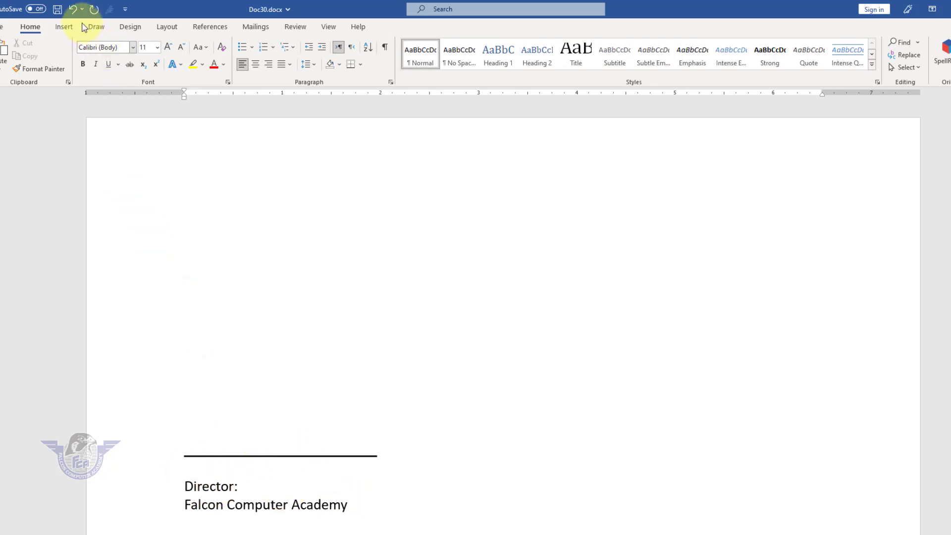
click(64, 27)
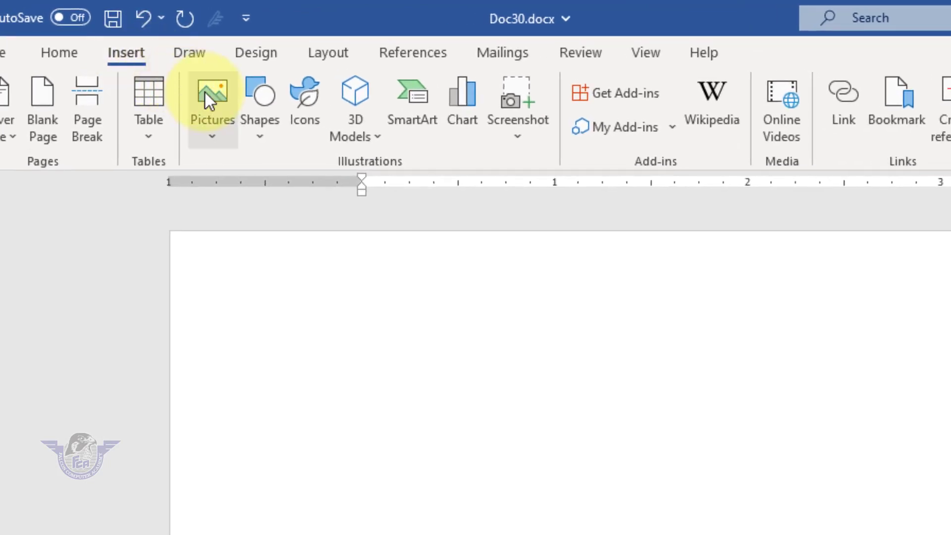
click(205, 92)
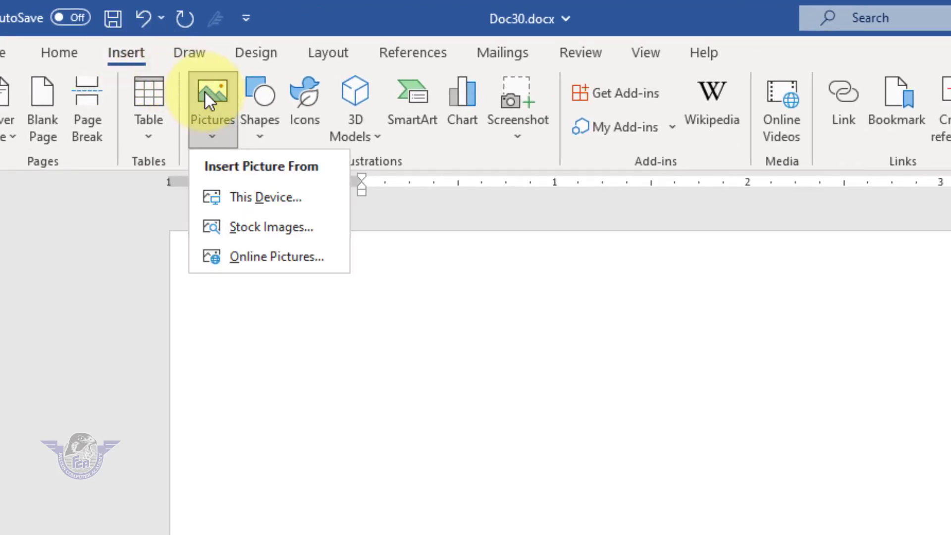
click(251, 197)
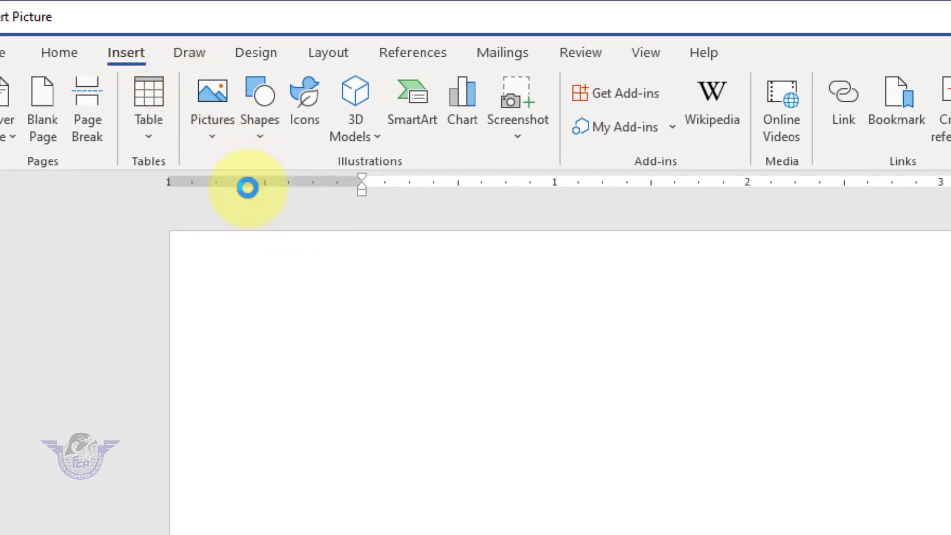
click(925, 303)
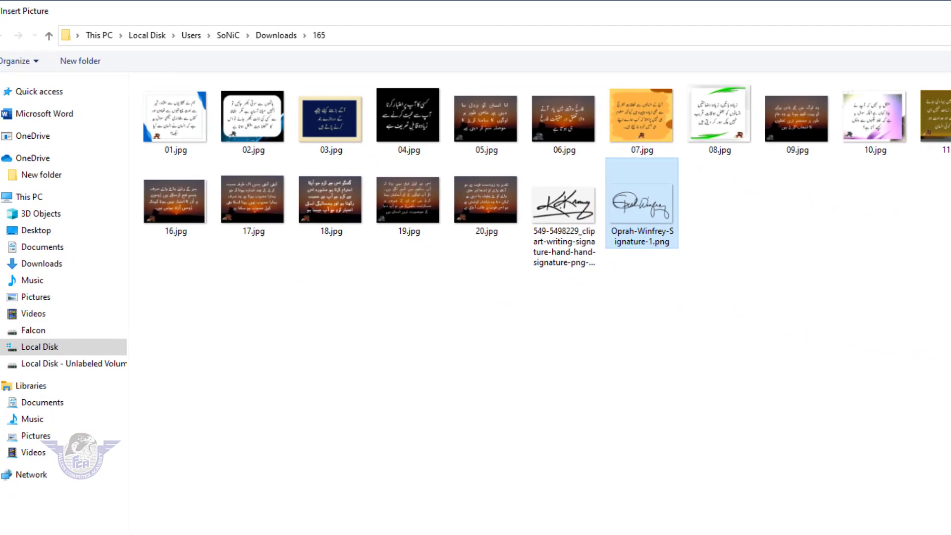
click(812, 533)
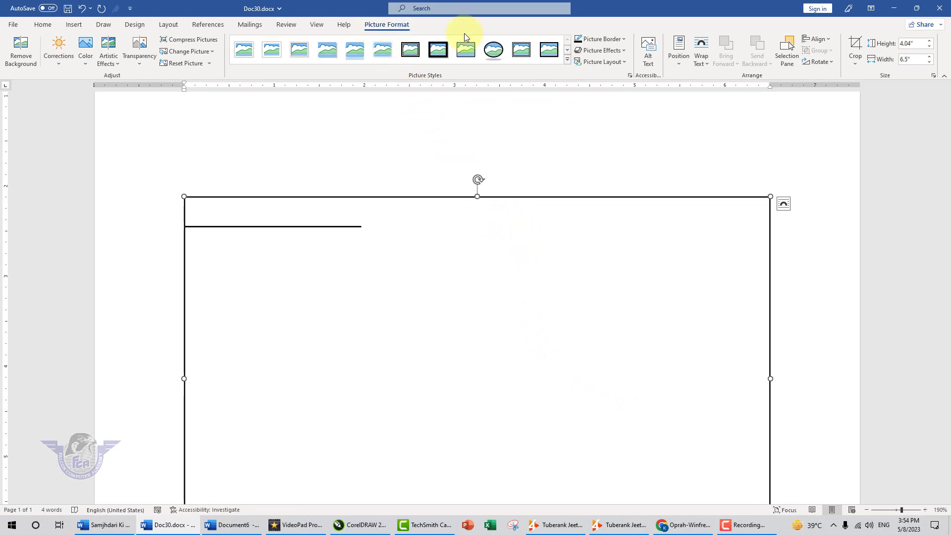
click(702, 66)
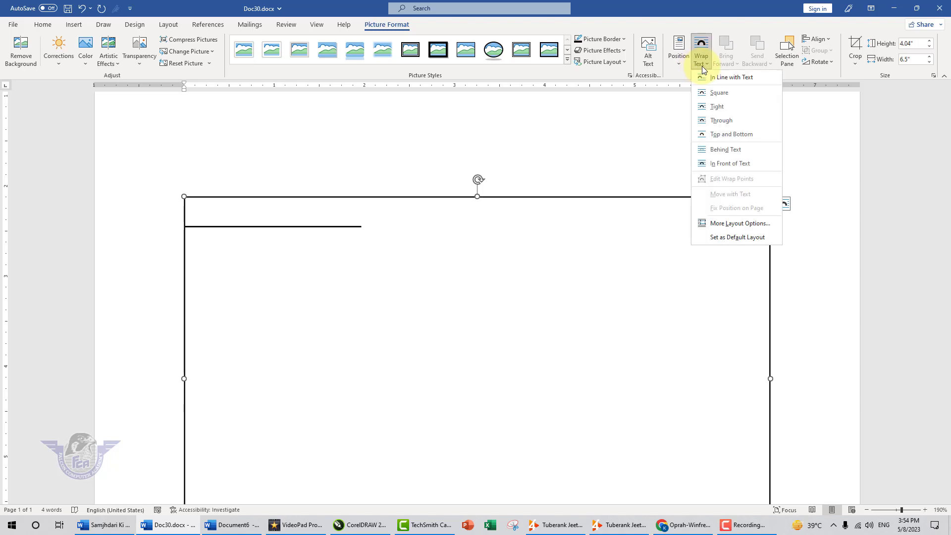
click(709, 92)
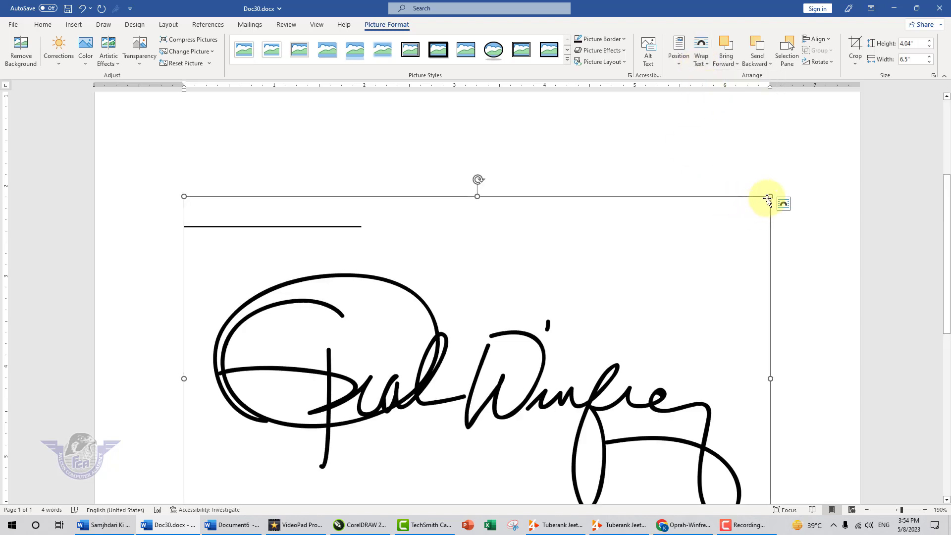
- Shrink the signature picture proportionally to about 0.99" high and 1.6" wide
mouse_move(749, 212)
mouse_down()
mouse_move(545, 346)
mouse_move(333, 445)
mouse_move(305, 469)
mouse_up()
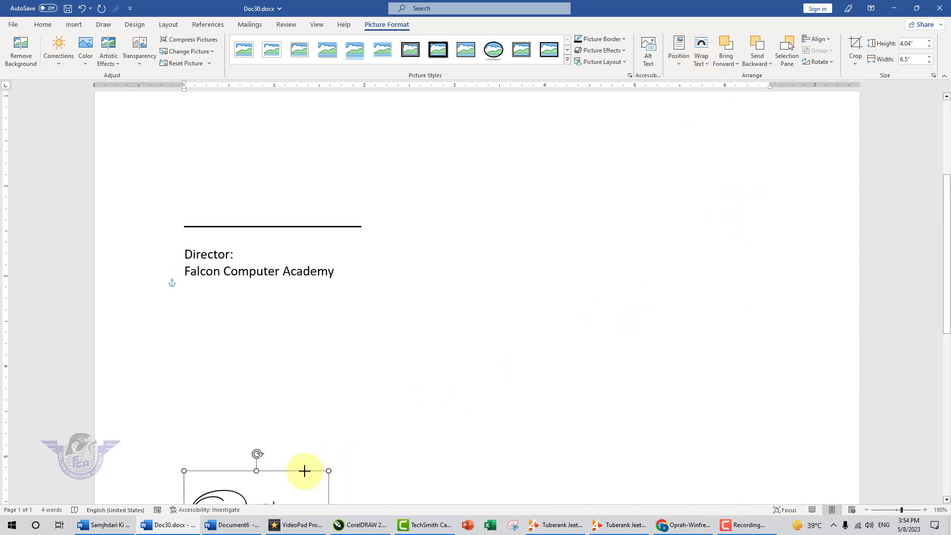
scroll(281, 233, down, 7)
scroll(282, 184, up, 4)
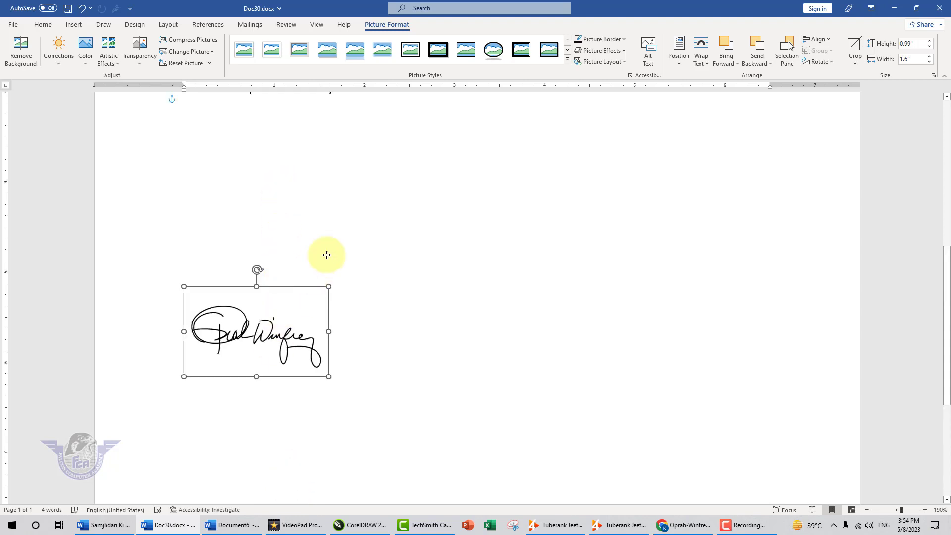
- Place the signature picture over the line above "Director:" and apply the last Color Tone variant to it
drag(273, 377, 370, 223)
scroll(367, 322, up, 10)
scroll(364, 347, down, 5)
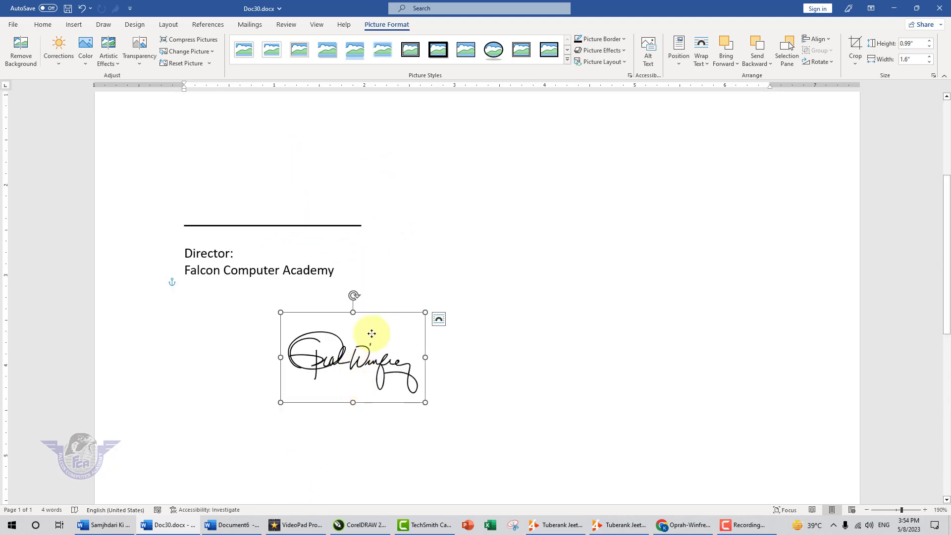
mouse_move(326, 372)
mouse_down()
mouse_move(309, 219)
mouse_move(269, 219)
mouse_move(283, 219)
mouse_up()
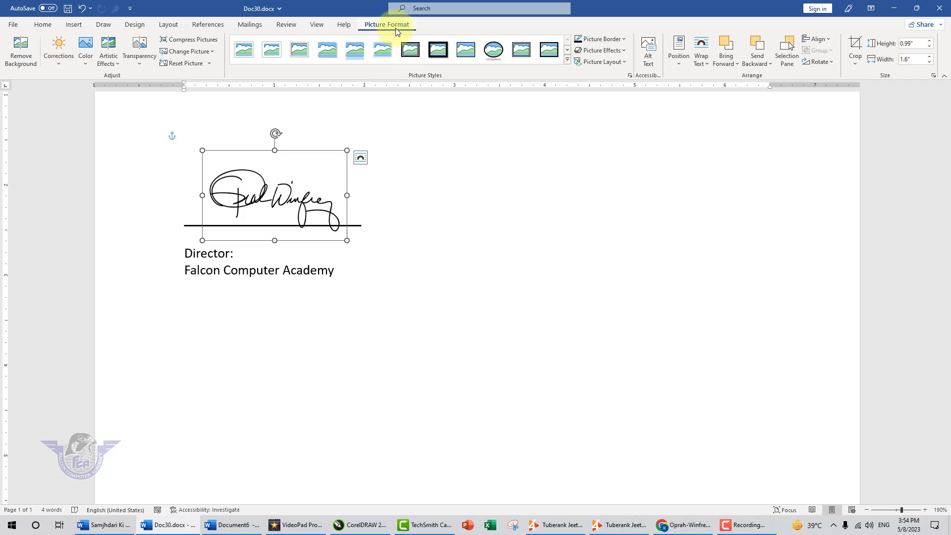
click(86, 63)
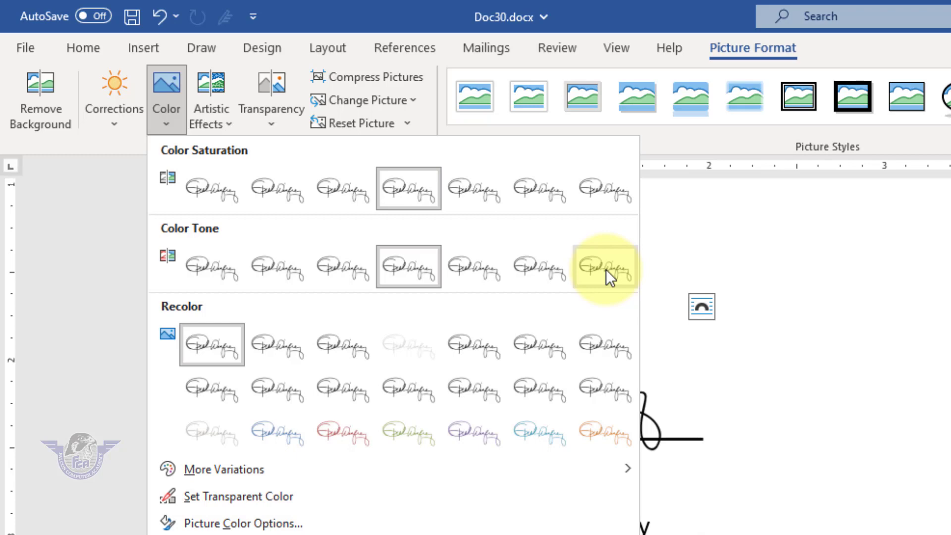
click(605, 269)
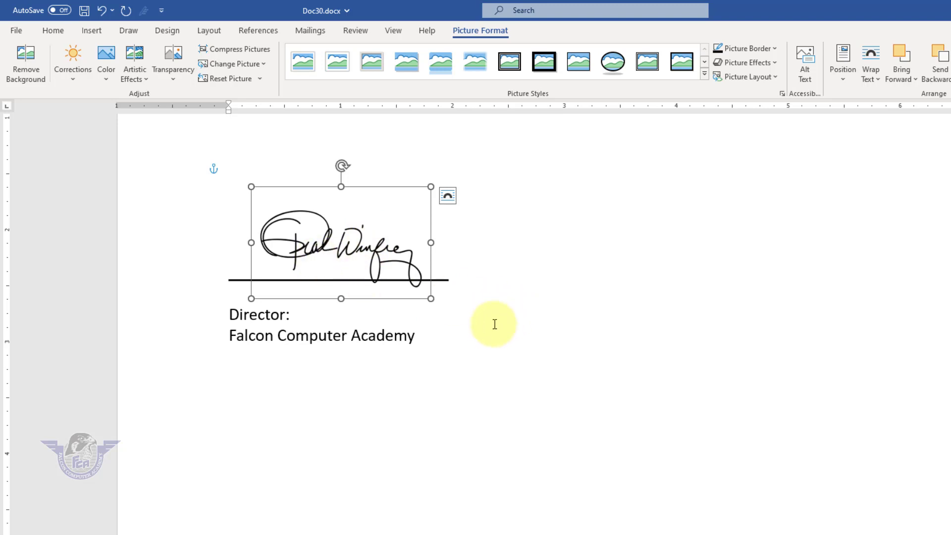
- Select the whole signature block with its picture, line and text, delete it and undo the deletion
click(420, 341)
mouse_move(419, 341)
mouse_down()
mouse_move(311, 322)
mouse_move(240, 278)
mouse_move(259, 195)
mouse_move(266, 223)
mouse_move(211, 164)
mouse_move(198, 166)
mouse_move(203, 180)
mouse_move(199, 155)
mouse_move(191, 159)
mouse_up()
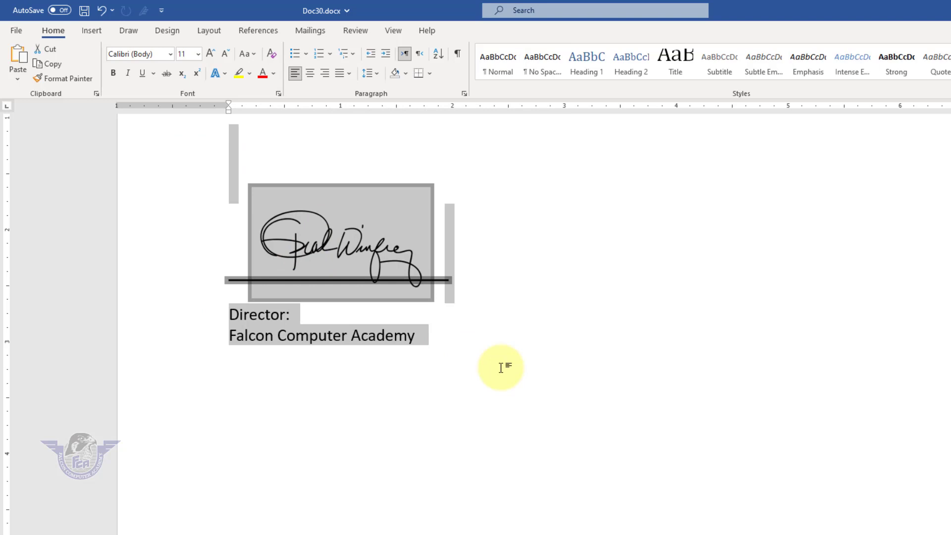
key(Delete)
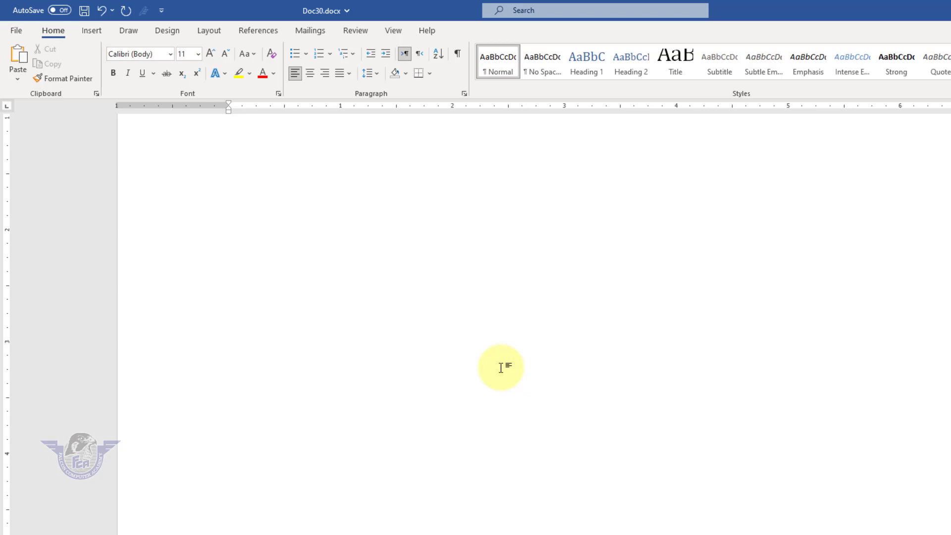
key(ctrl+z)
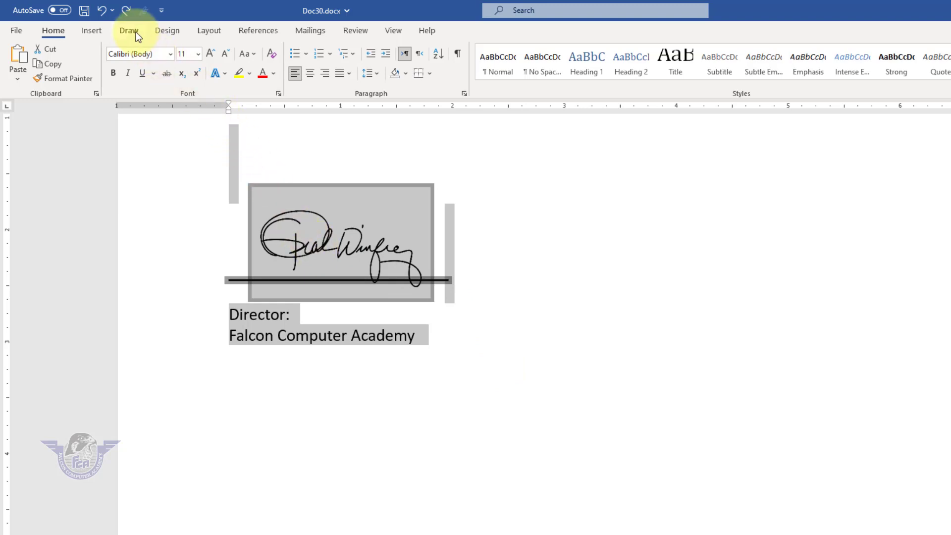
- Save the selected signature block to the AutoText gallery under the name "Driector"
click(124, 43)
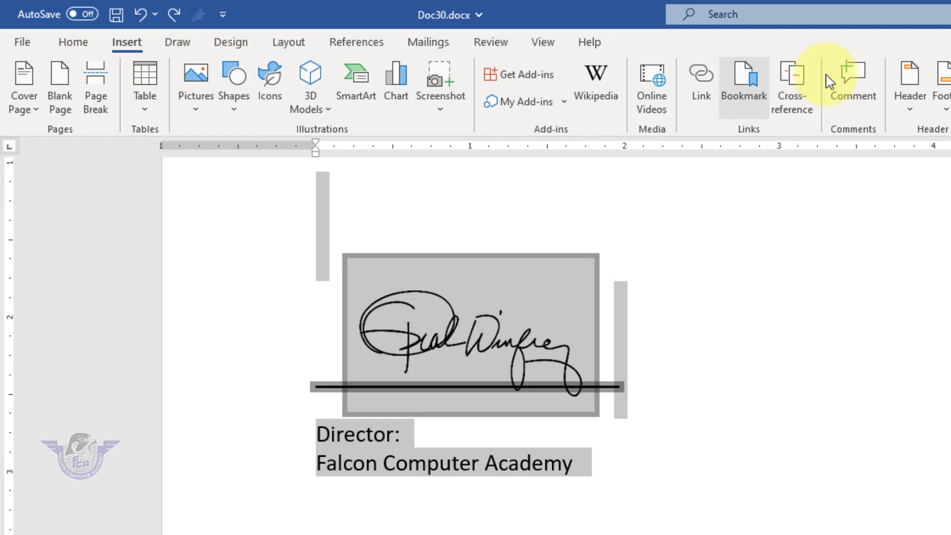
click(820, 109)
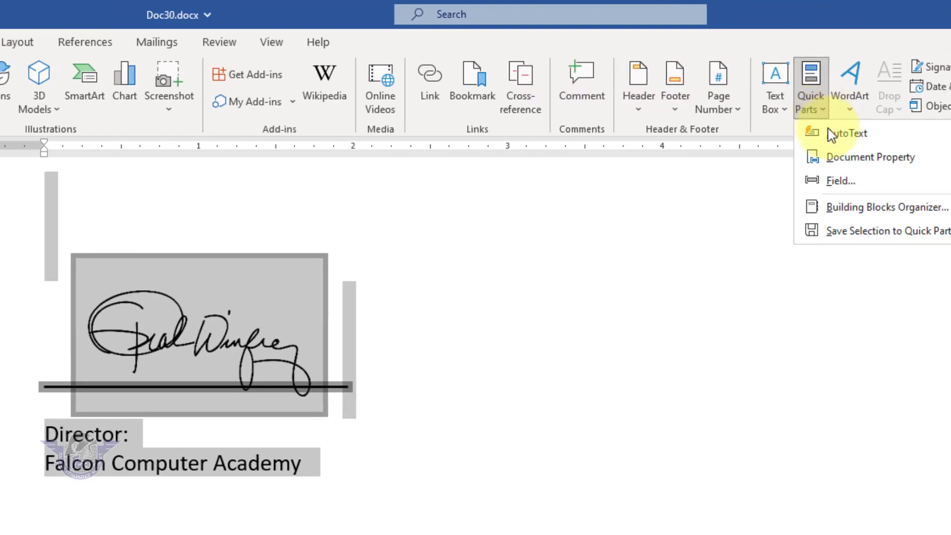
mouse_move(817, 134)
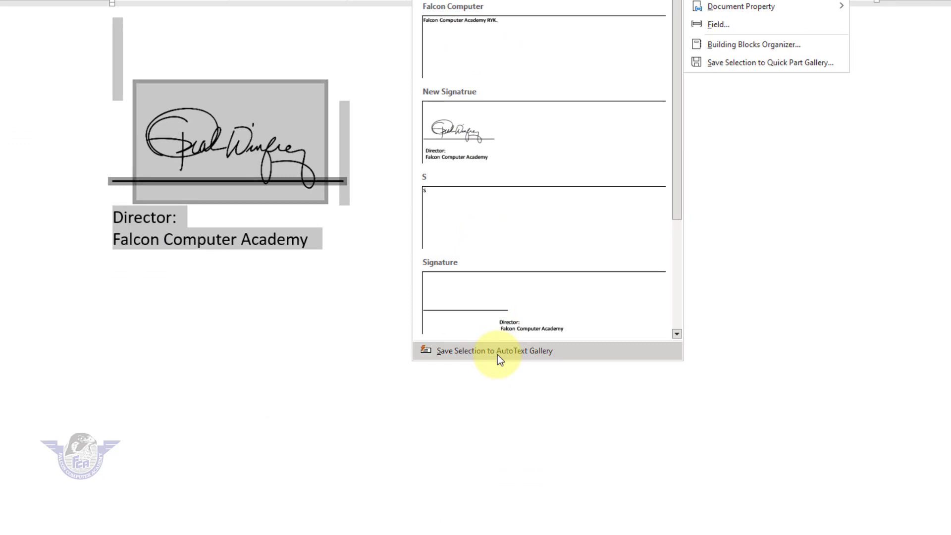
click(497, 355)
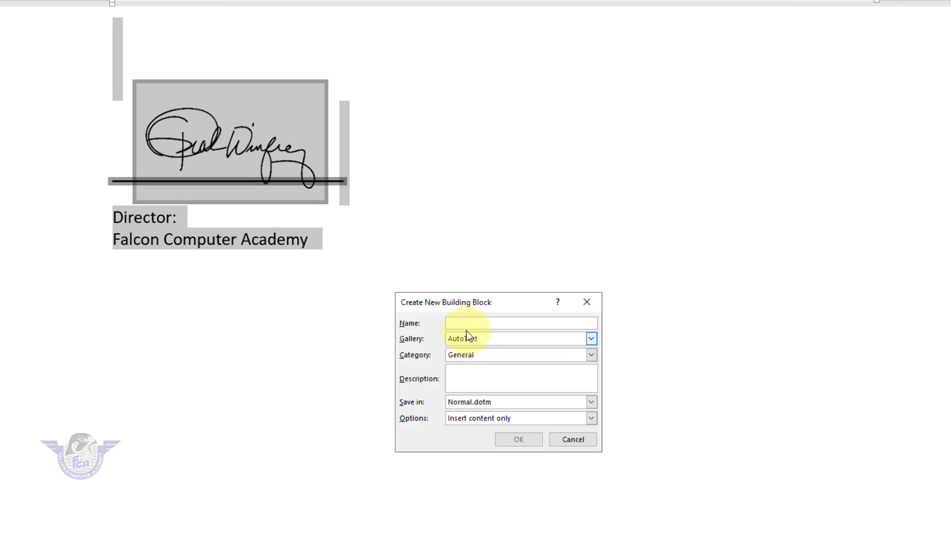
text(Driector)
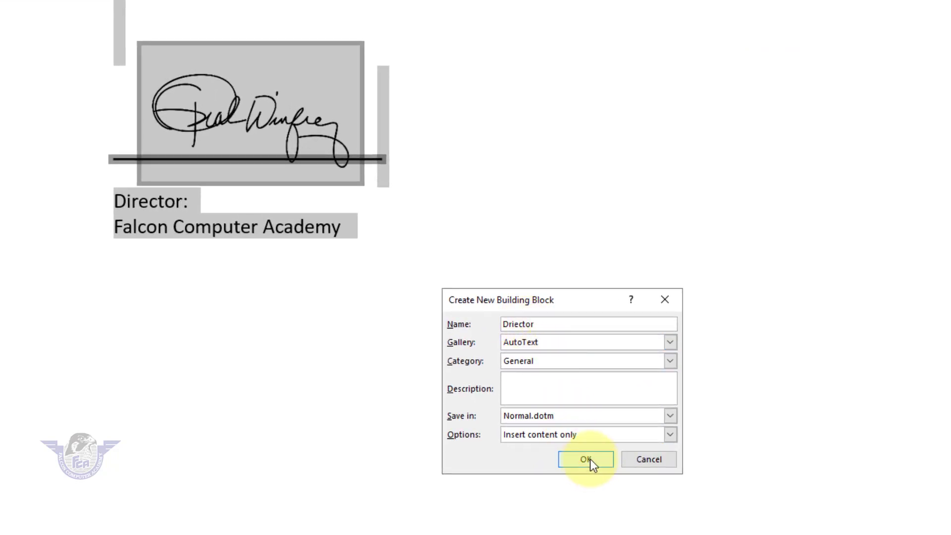
click(587, 460)
- Add two blank paragraphs below the signature block and insert the "Driector" AutoText entry there
click(394, 295)
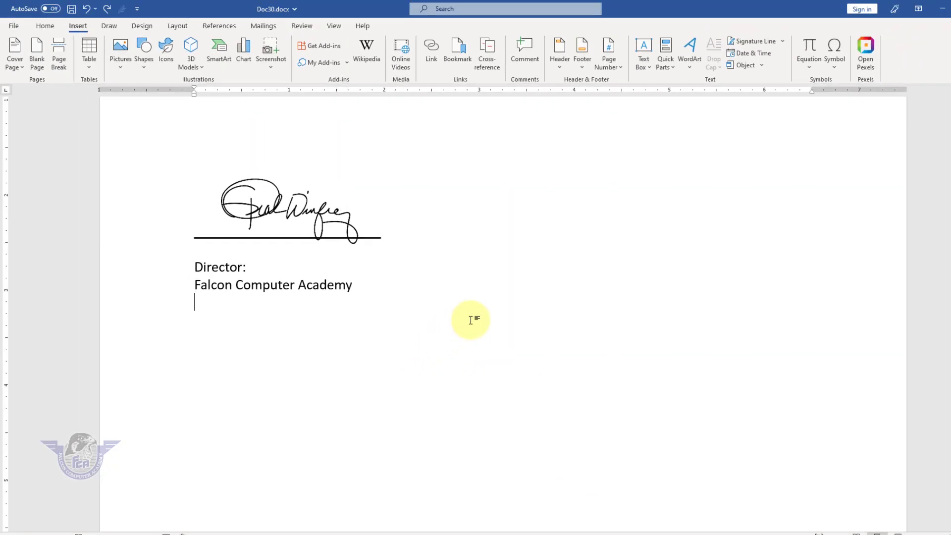
key(Return)
key(Return)
click(674, 73)
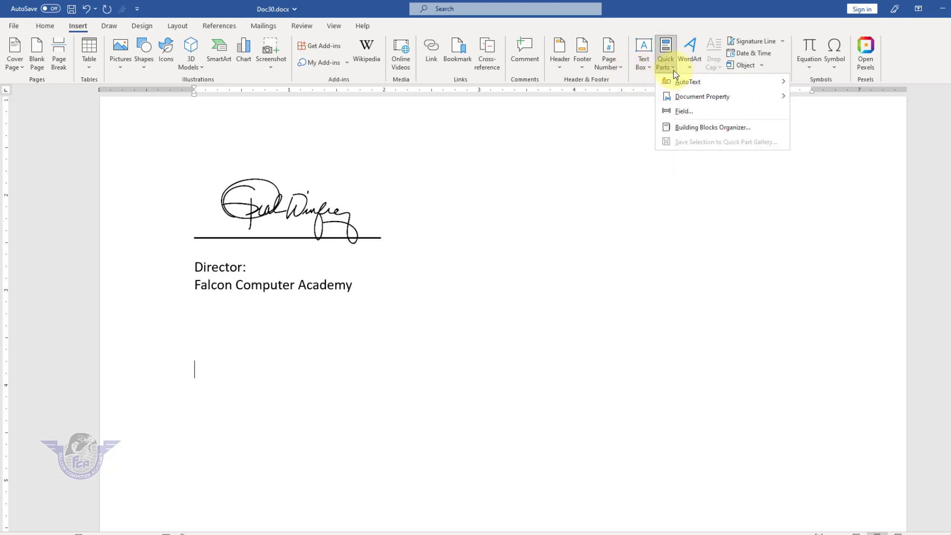
mouse_move(678, 87)
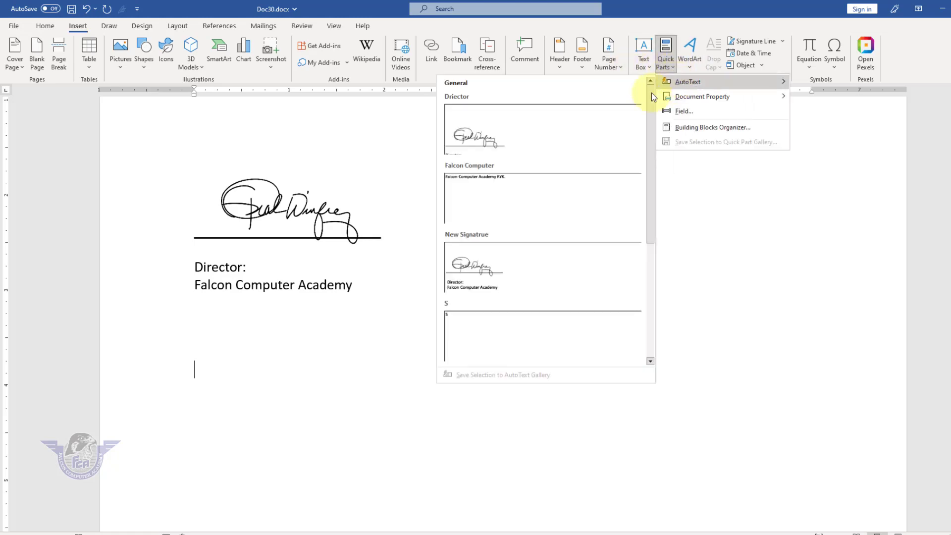
click(468, 132)
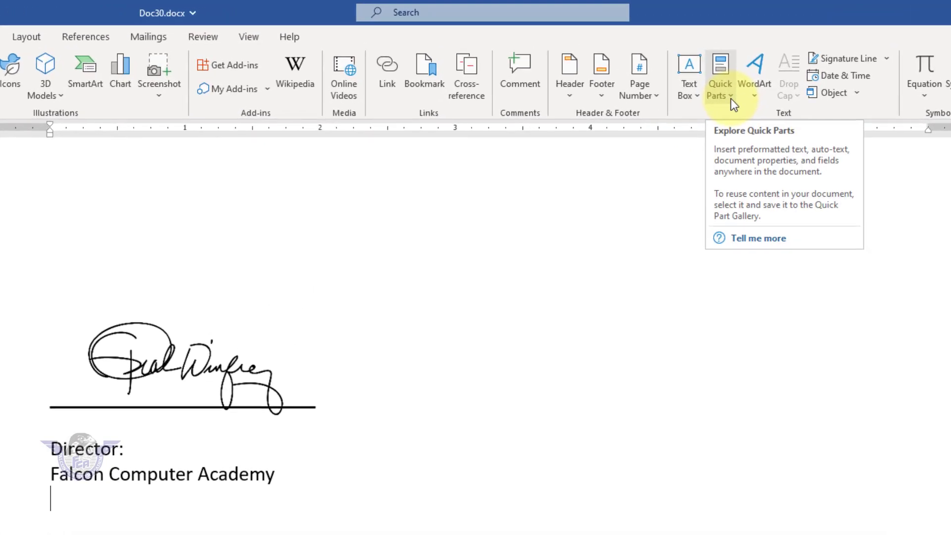
- View the "Driector" AutoText entry in the Building Blocks Organizer, then close the organizer without changes
click(729, 99)
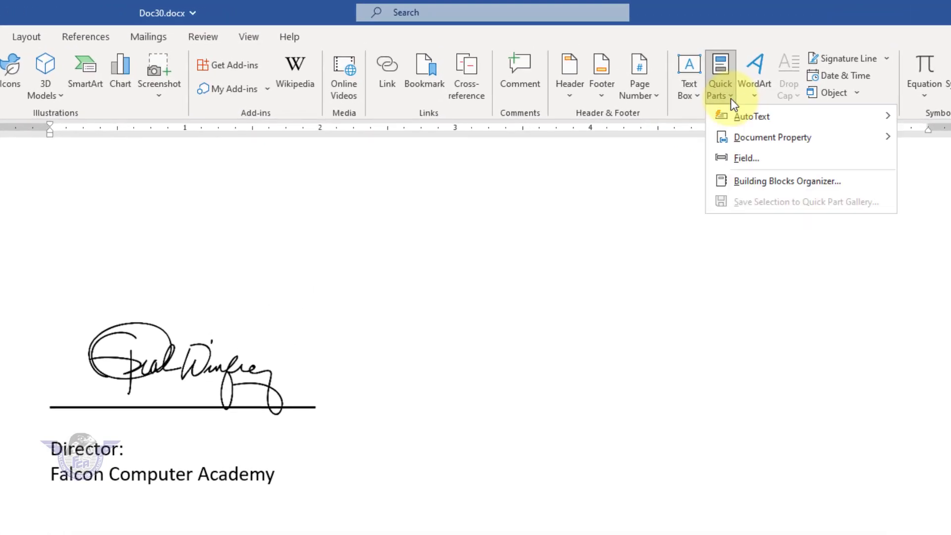
mouse_move(732, 123)
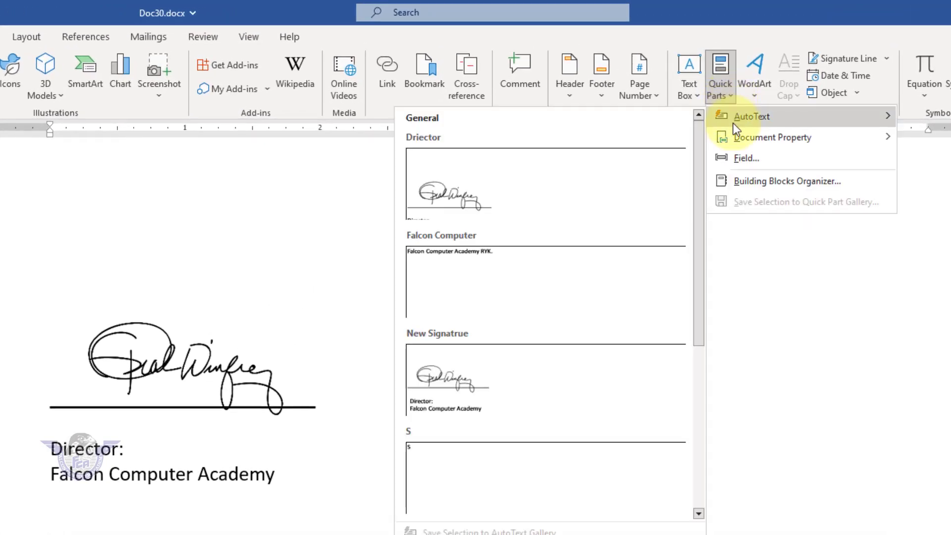
right_click(449, 213)
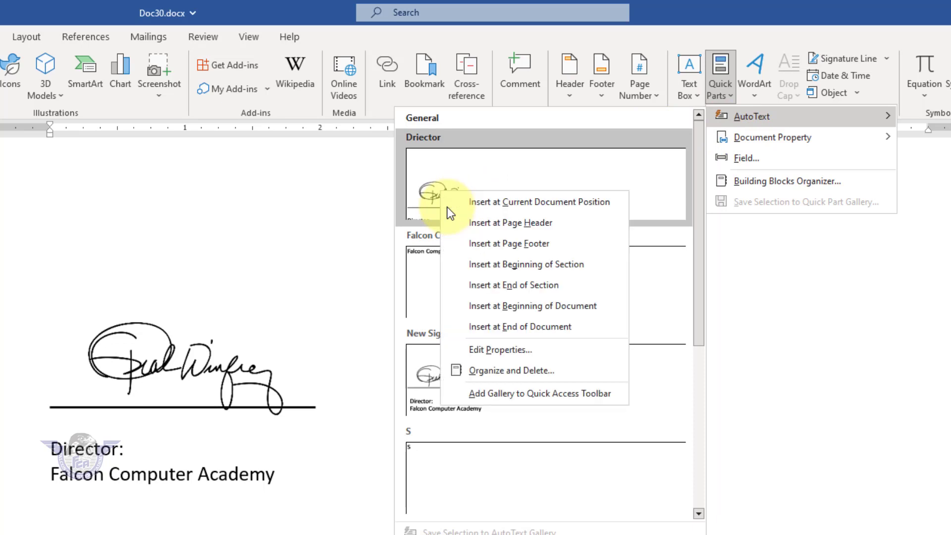
click(531, 379)
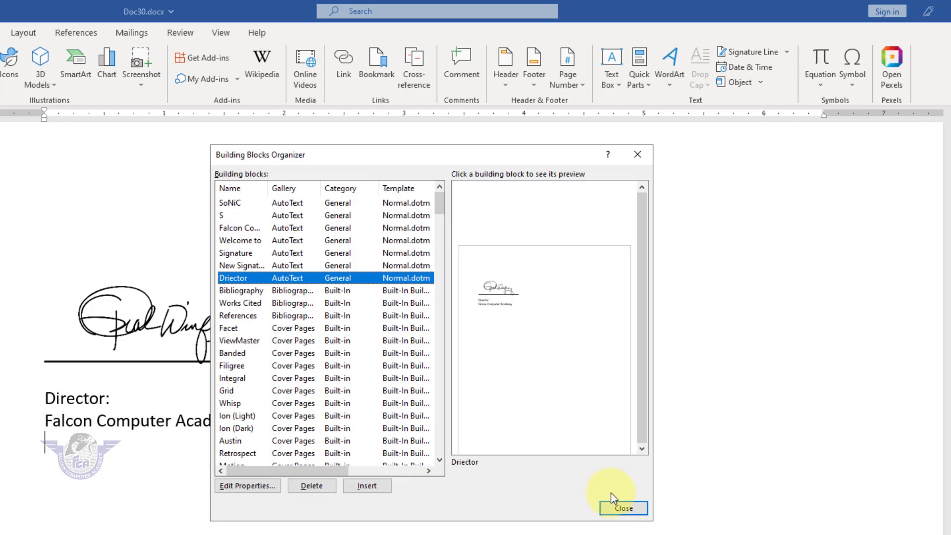
click(624, 509)
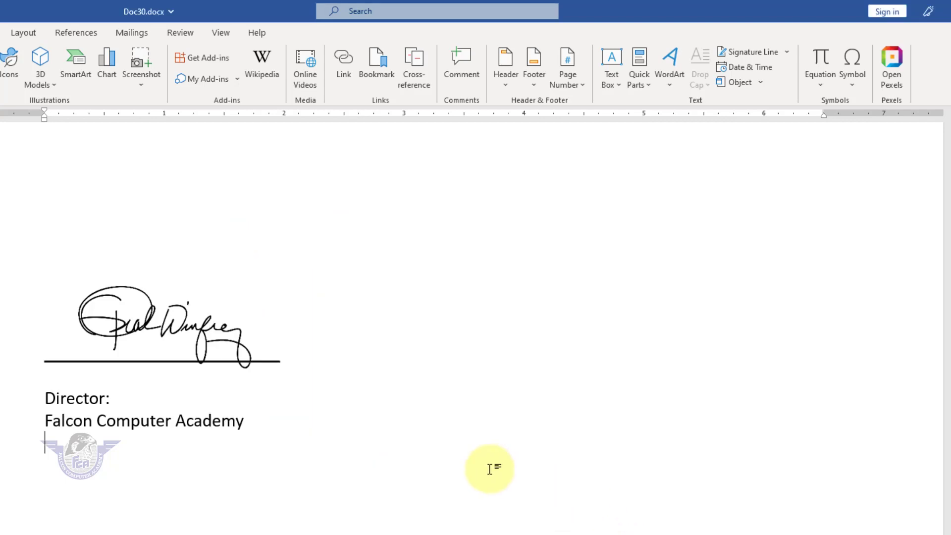